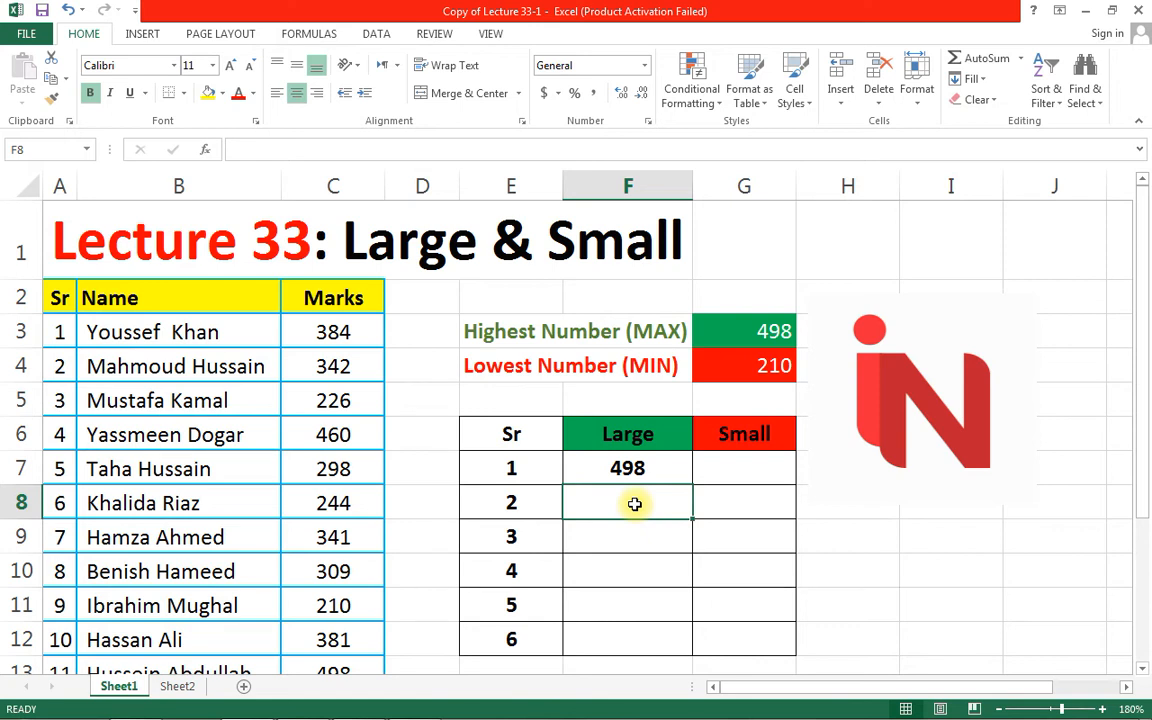
Step: Enter =LARGE(C3:C13,2) in F8 to return the second-highest mark in the Large column
text(=larg)
key(Tab)
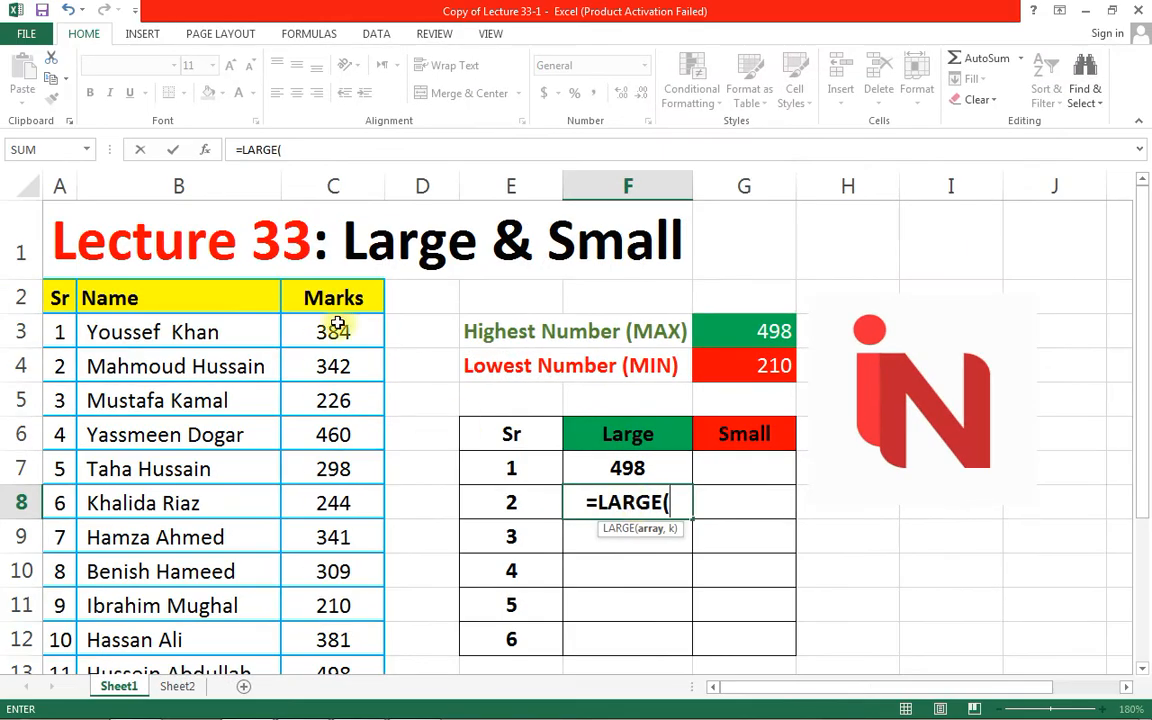
drag(335, 330, 338, 662)
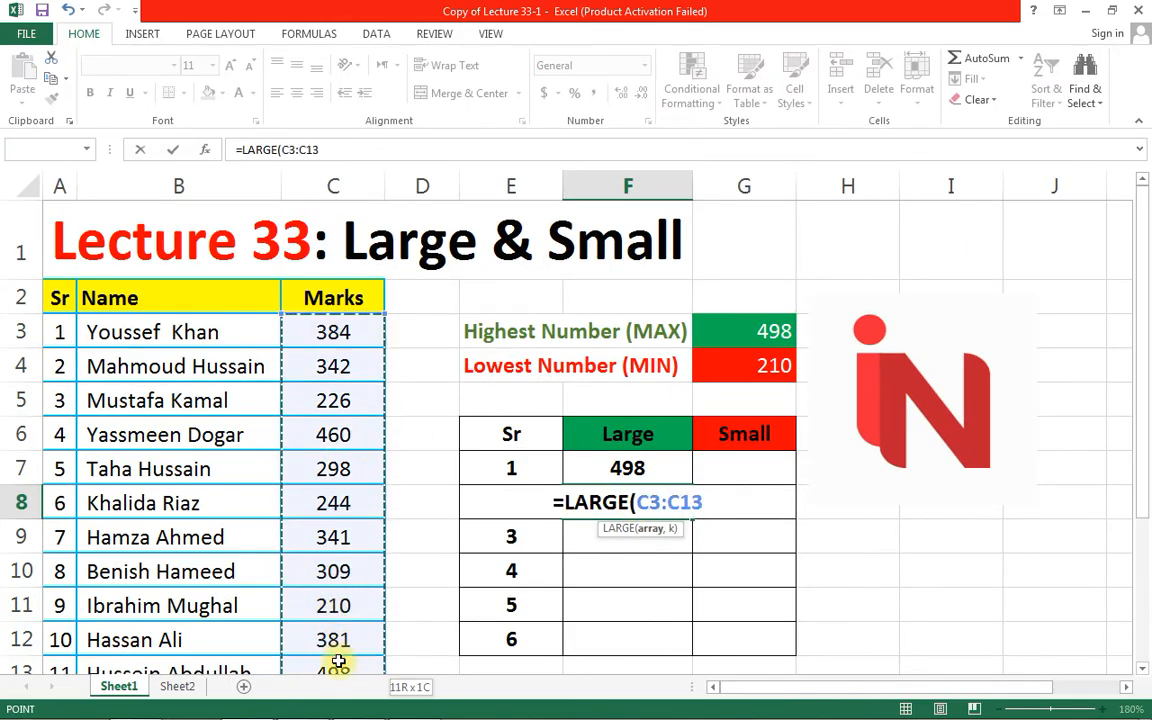
text(,)
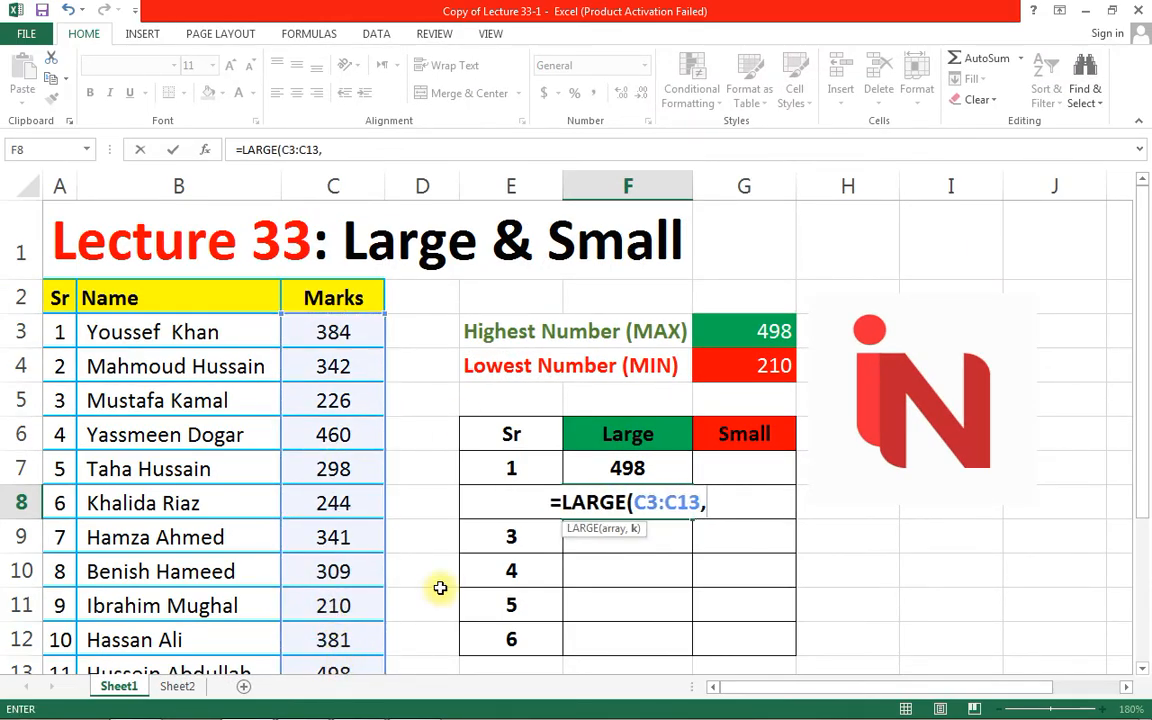
text(2)
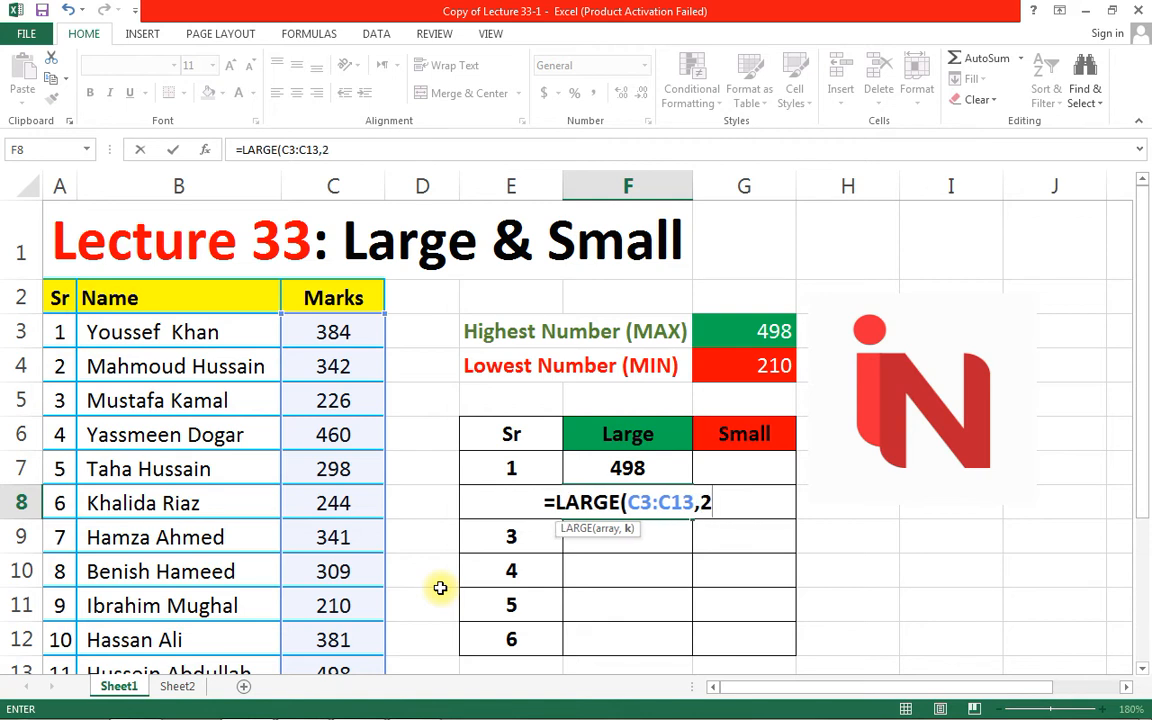
text())
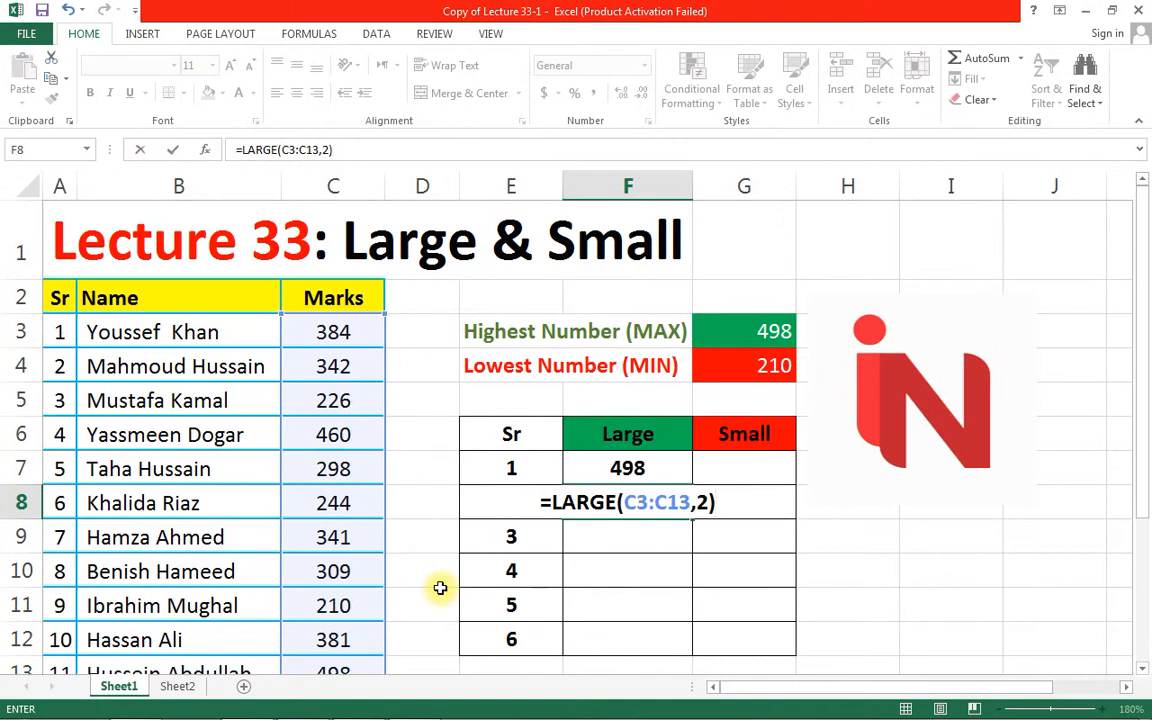
key(Return)
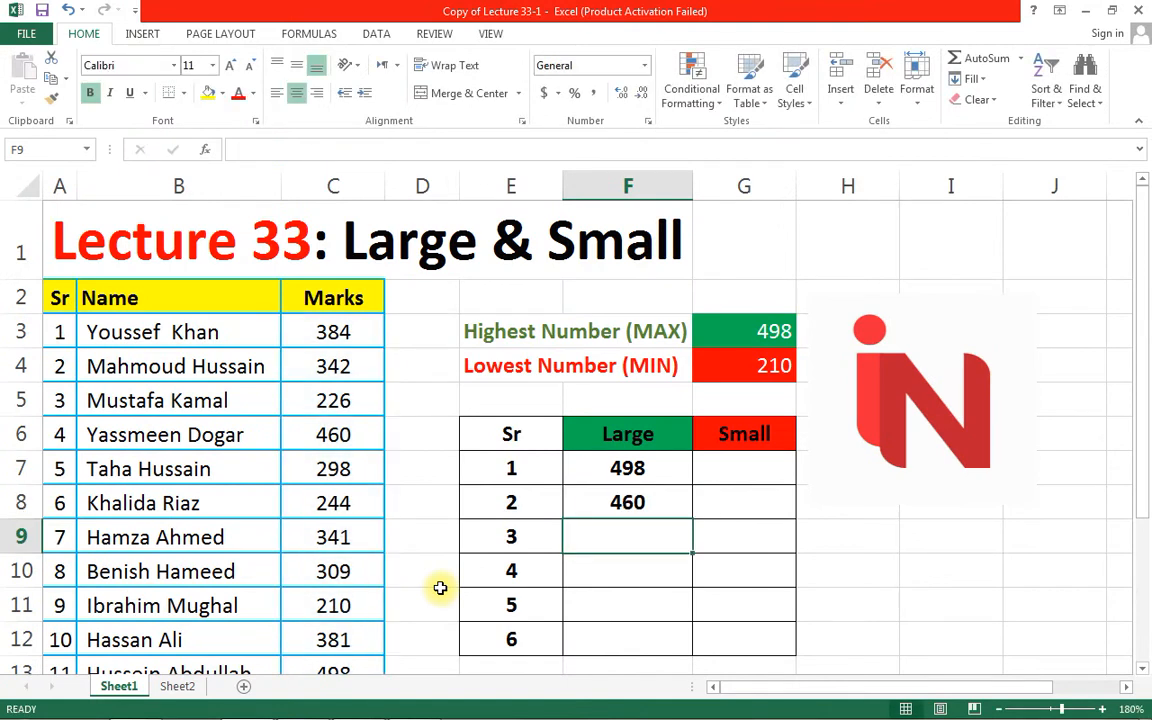
click(607, 502)
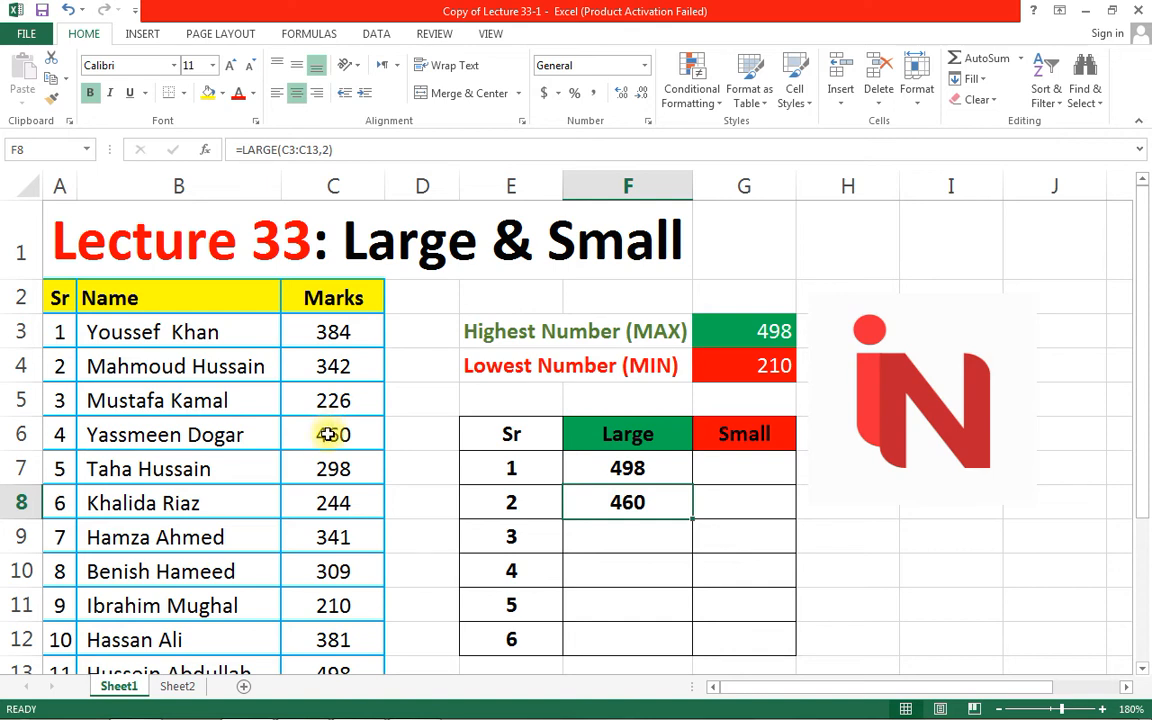
click(591, 541)
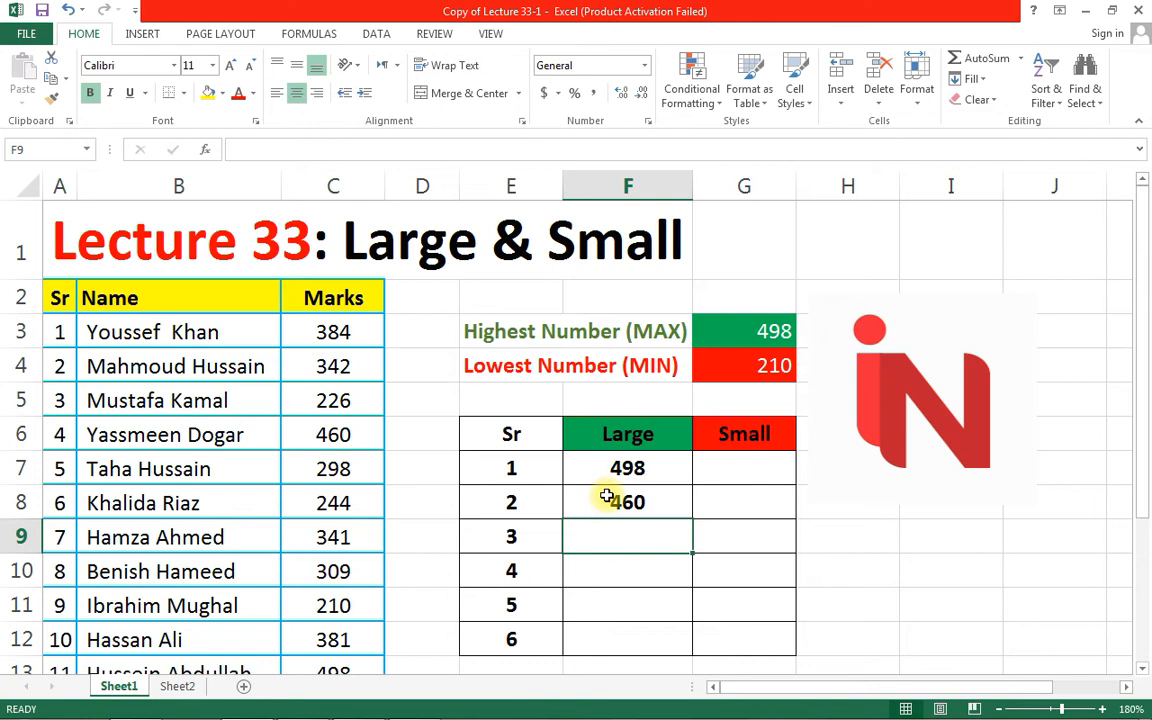
Step: Enter =SMALL(C3:C13,1) in G7 to return the lowest mark in the Small column
click(715, 472)
text(=)
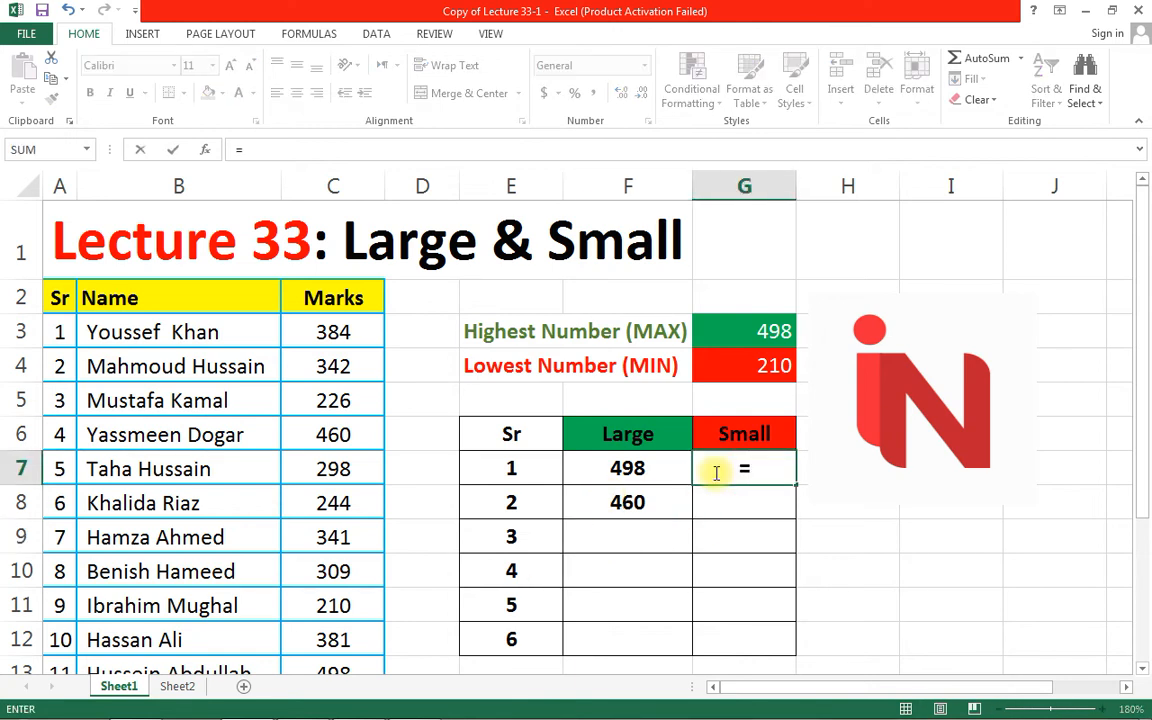
text(sma)
key(Tab)
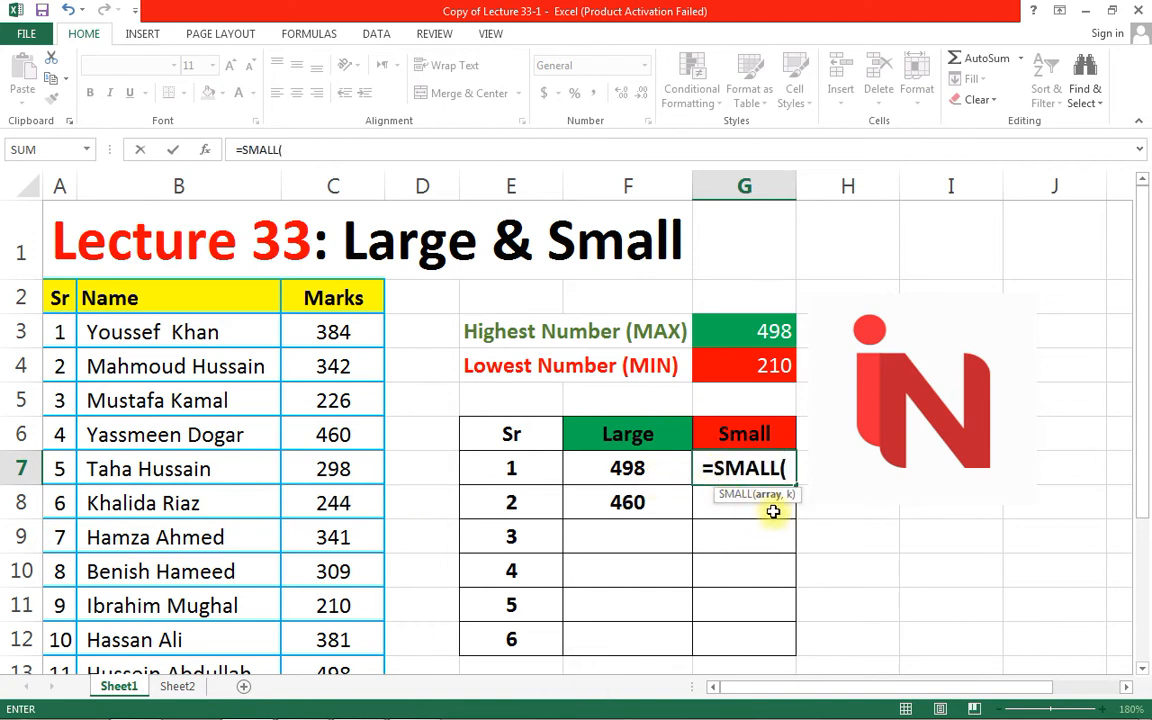
drag(329, 332, 334, 674)
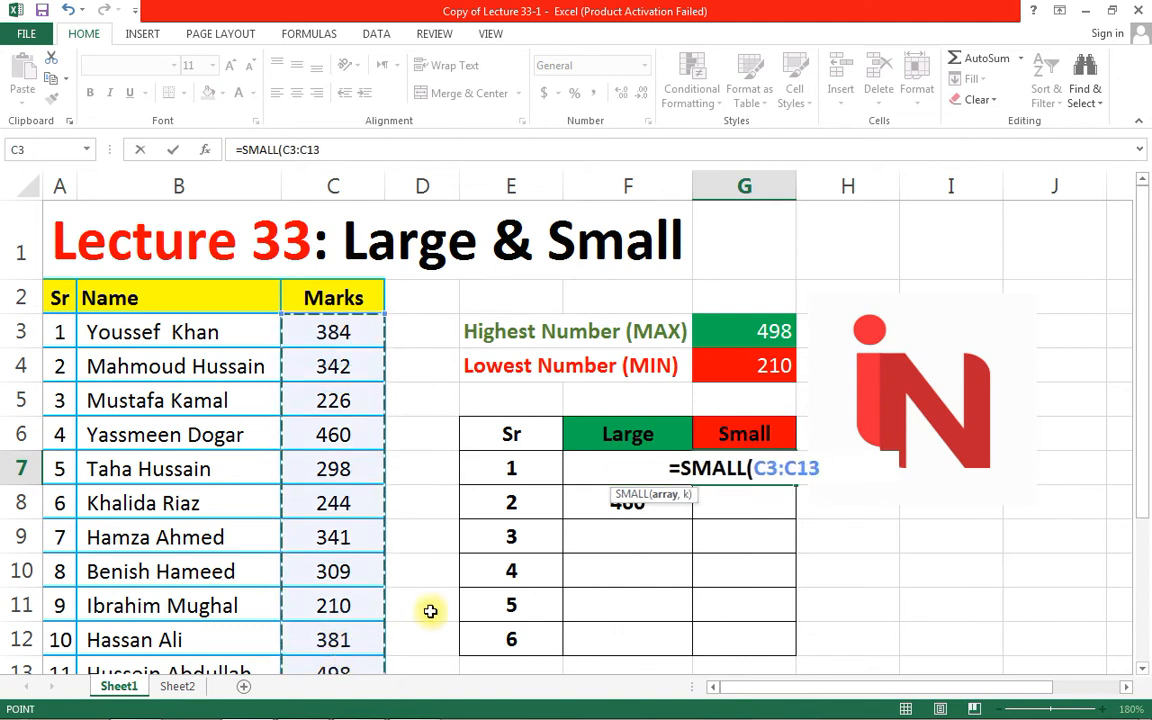
text(,1)
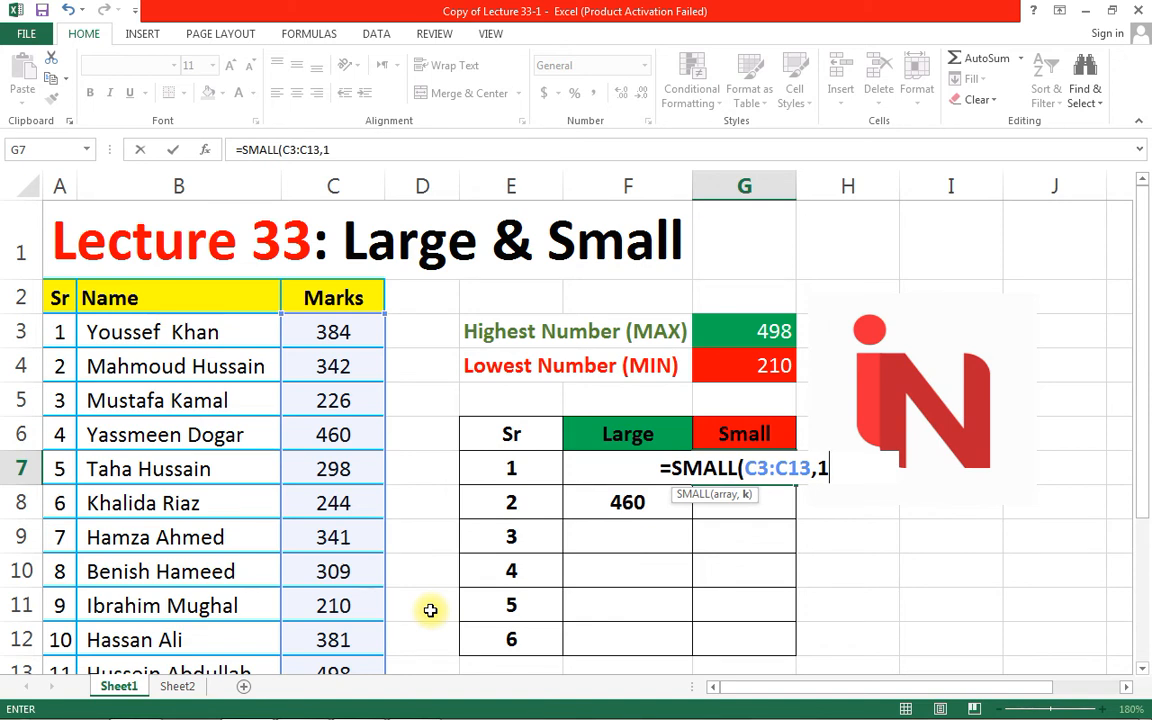
text())
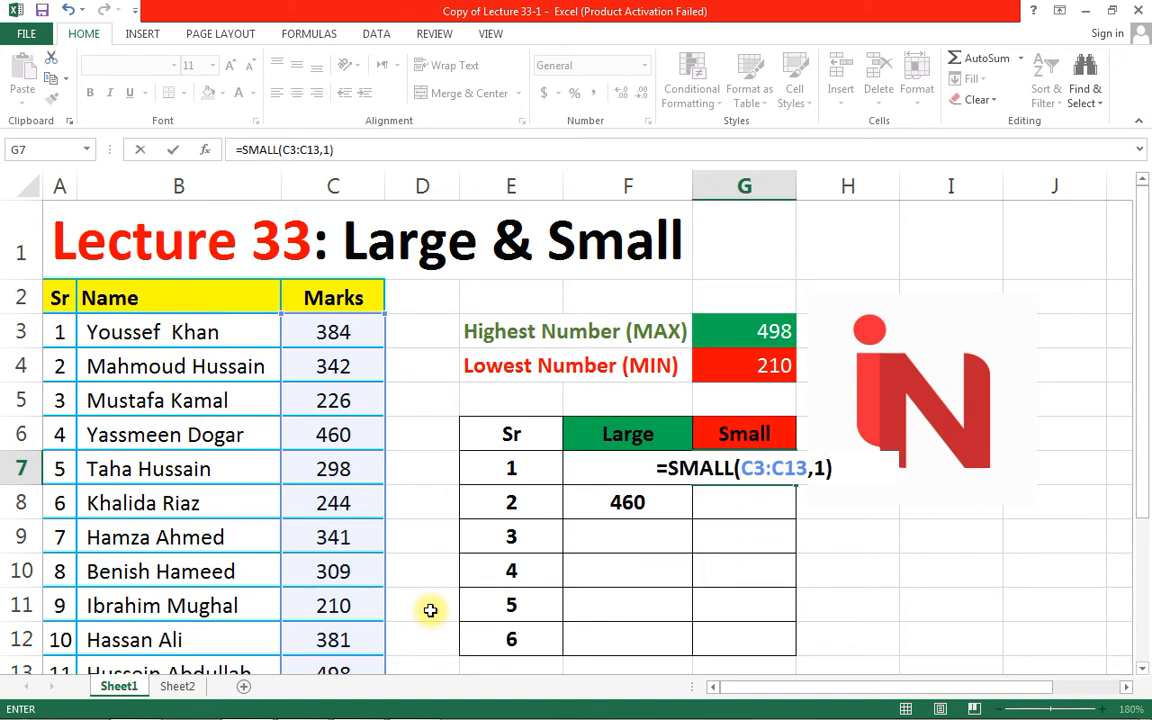
key(Return)
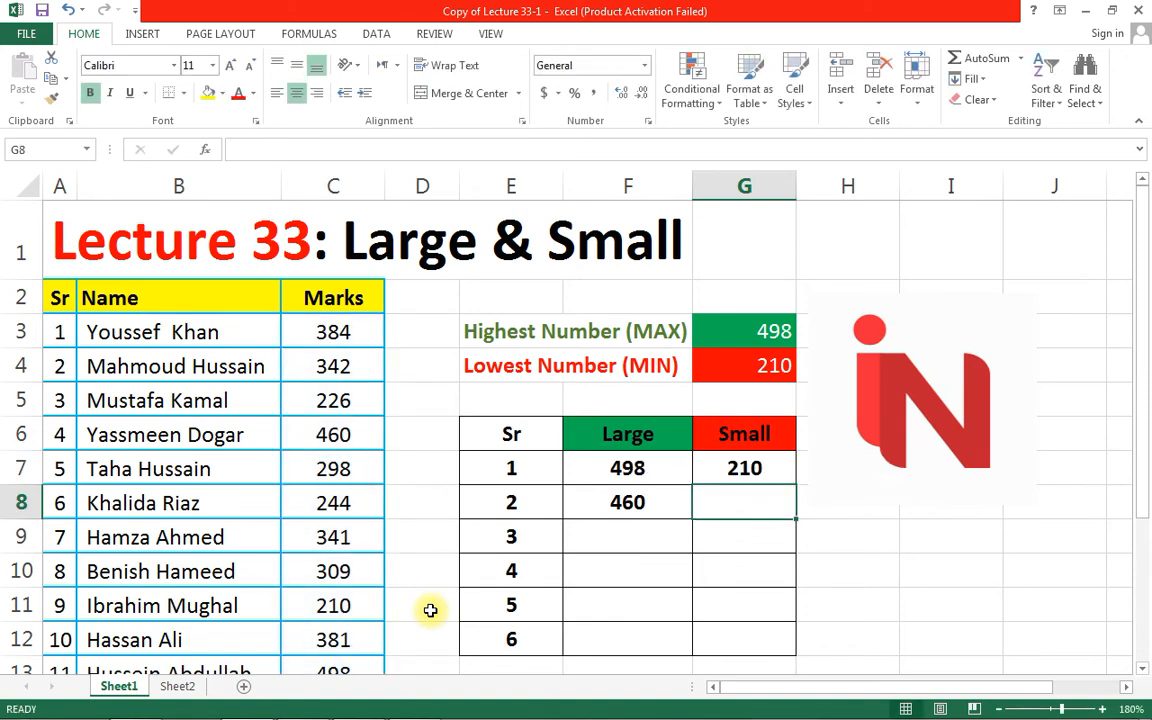
Step: Inspect the SMALL formula in G7 alongside the Lowest Number (MIN) label, leaving the formula's editing without changes
click(737, 468)
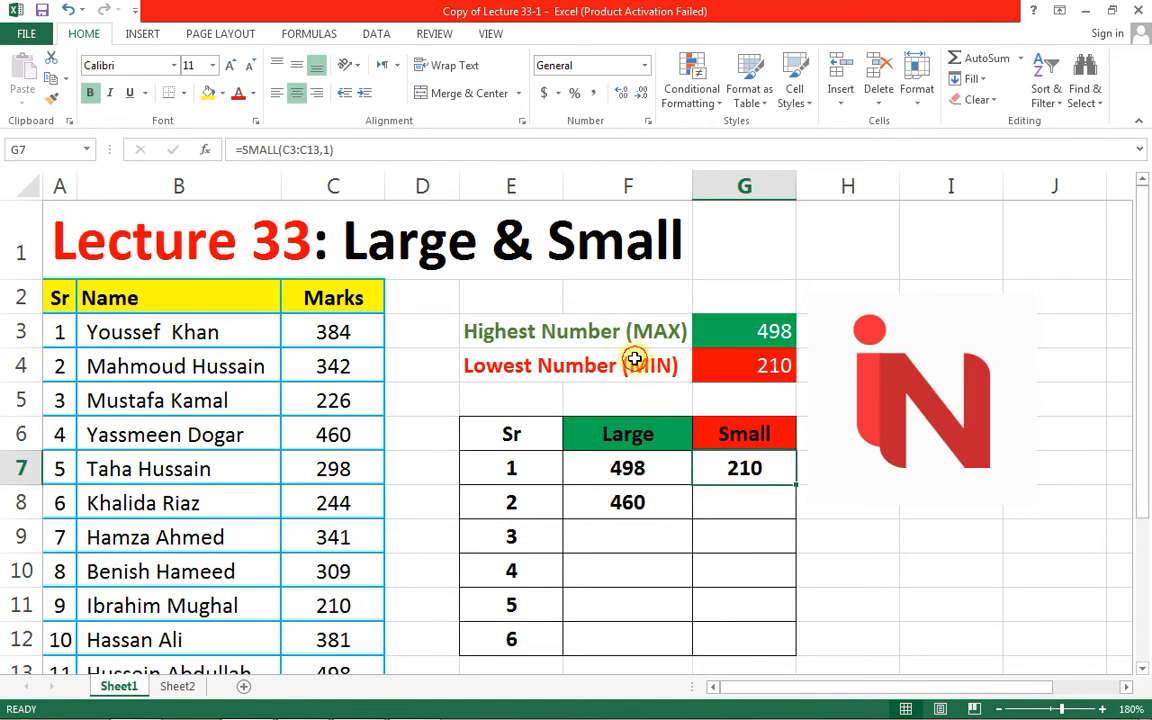
click(630, 365)
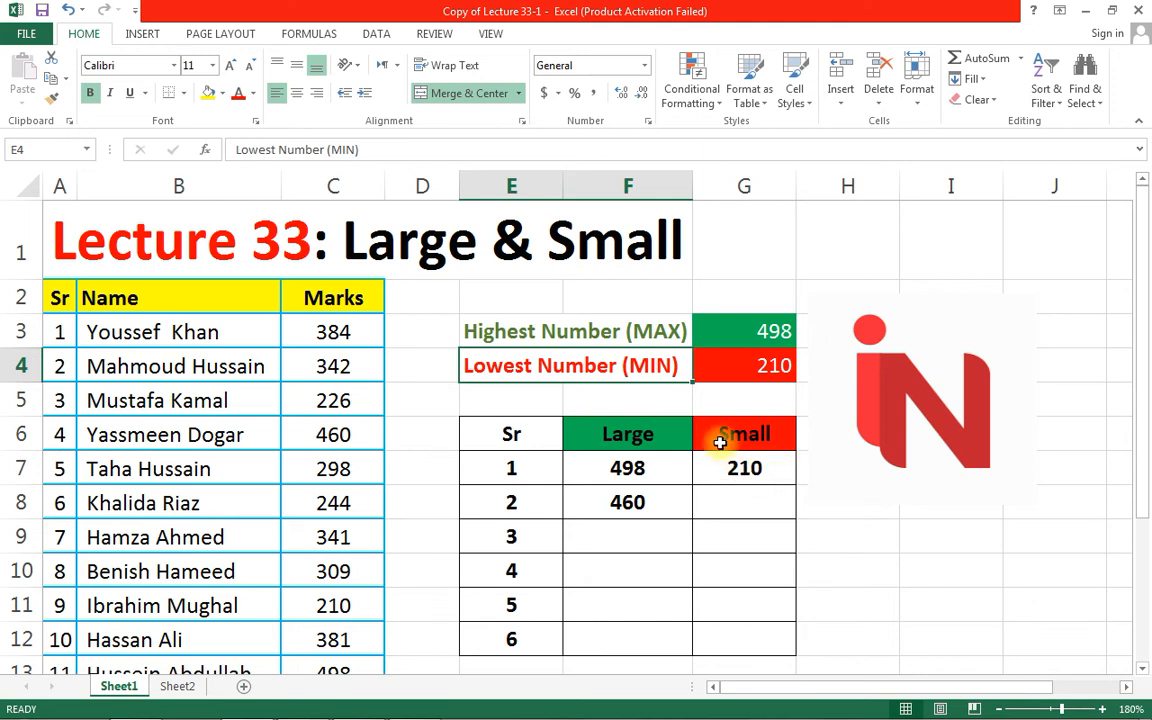
double_click(766, 468)
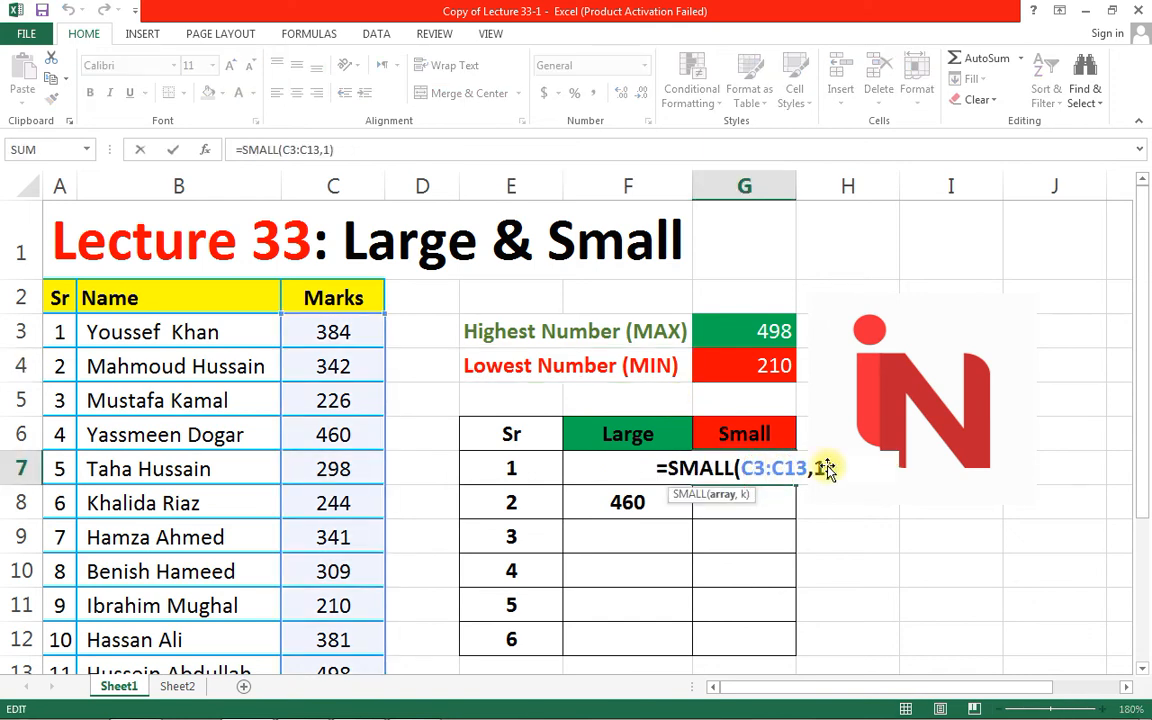
key(Escape)
Step: Enter =SMALL(C3:C13,2) in G8 to return the second-lowest mark in the Small column
click(766, 501)
double_click(766, 501)
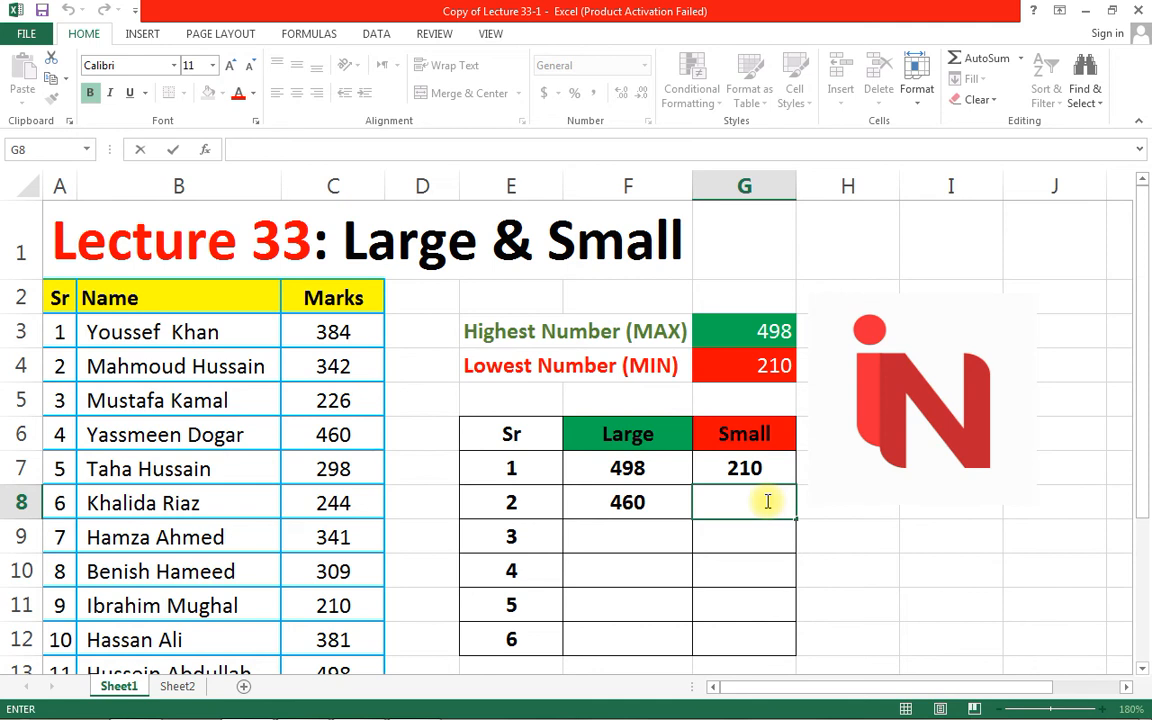
text(=smal)
key(Tab)
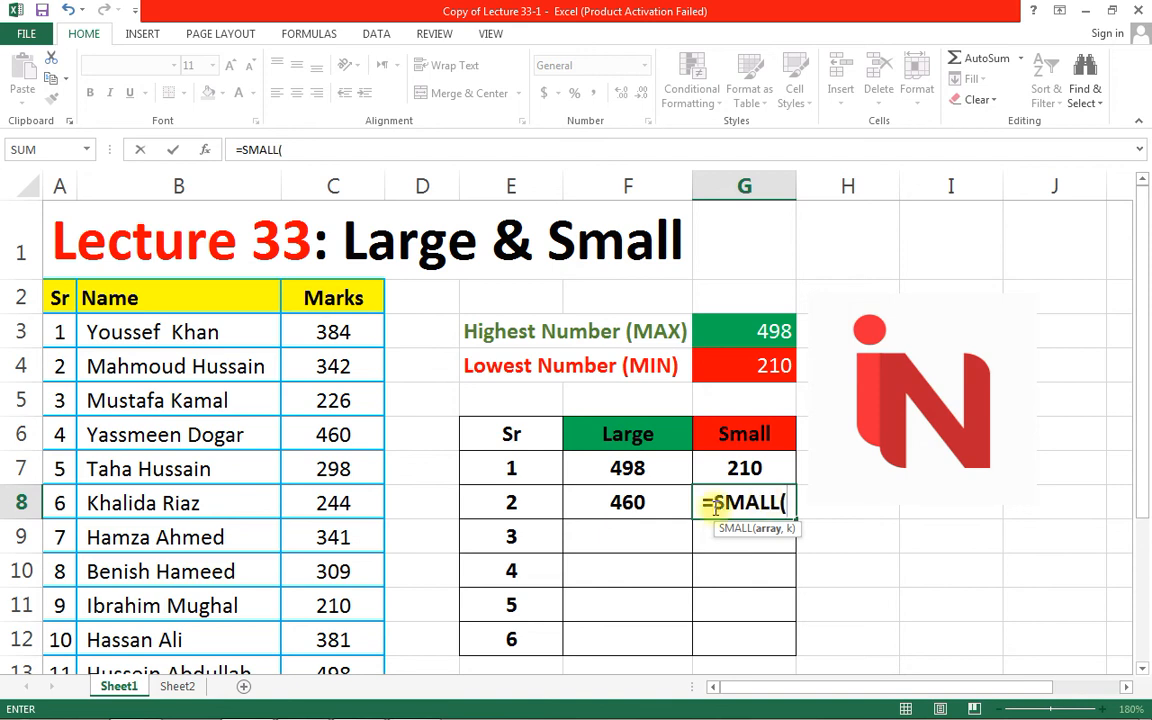
drag(333, 325, 342, 668)
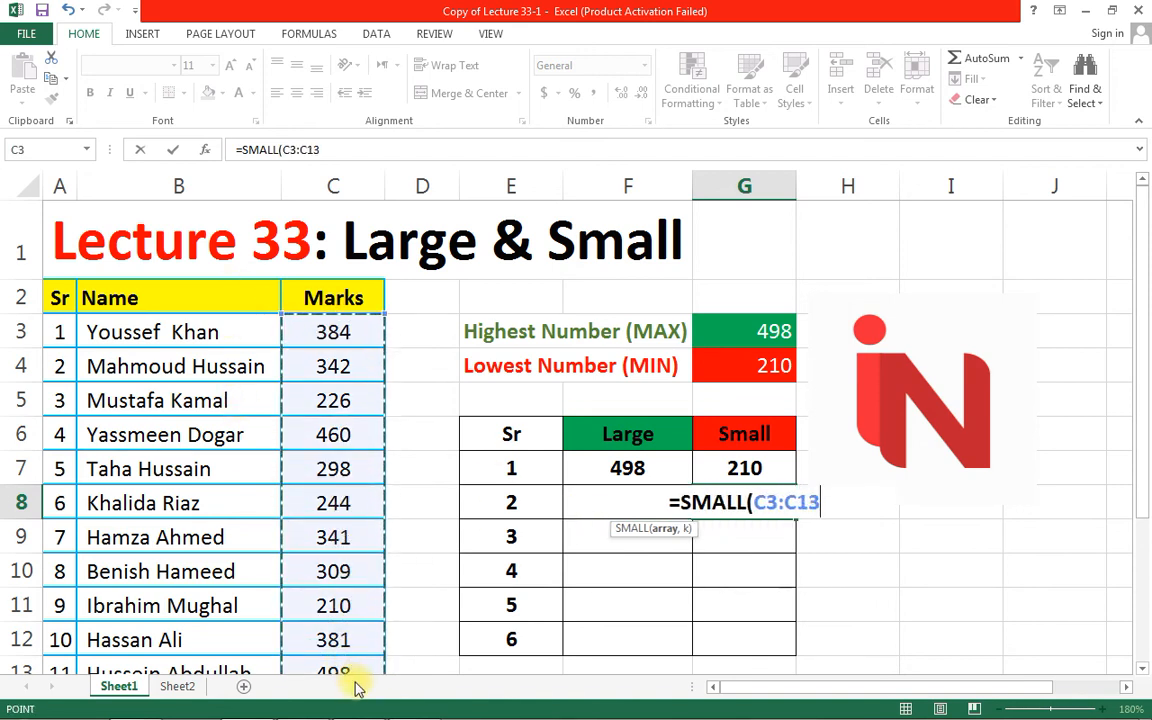
text(,)
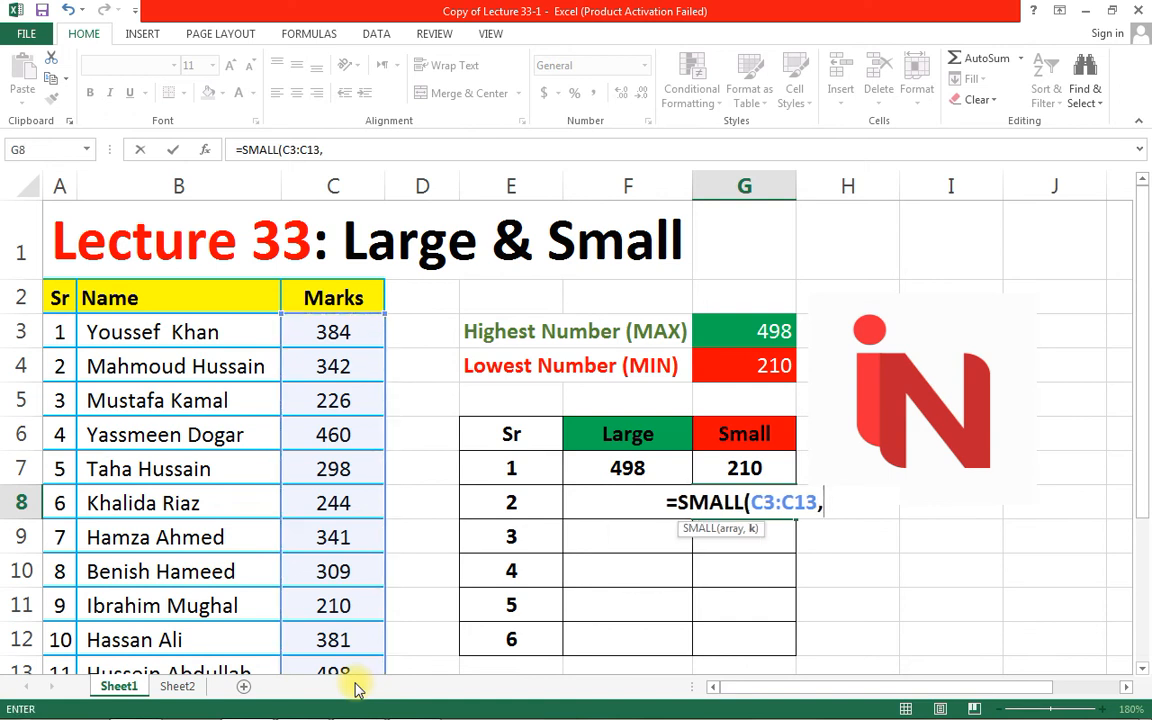
text(2))
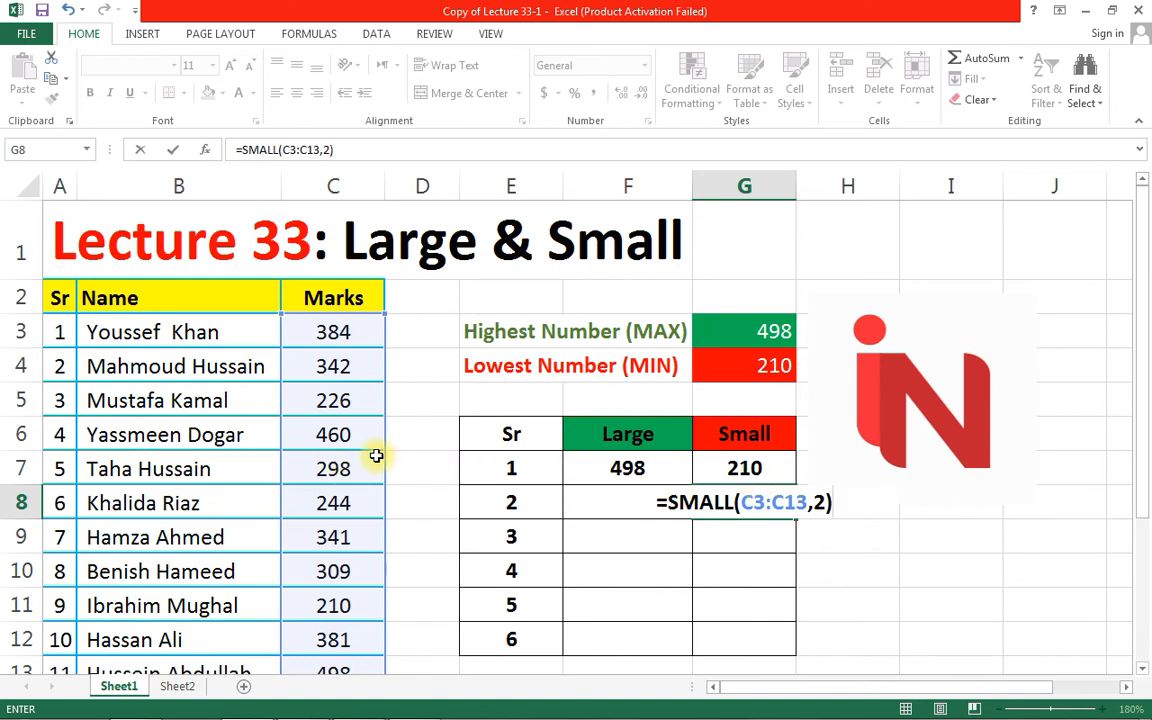
scroll(370, 470, down, 1)
scroll(360, 496, up, 1)
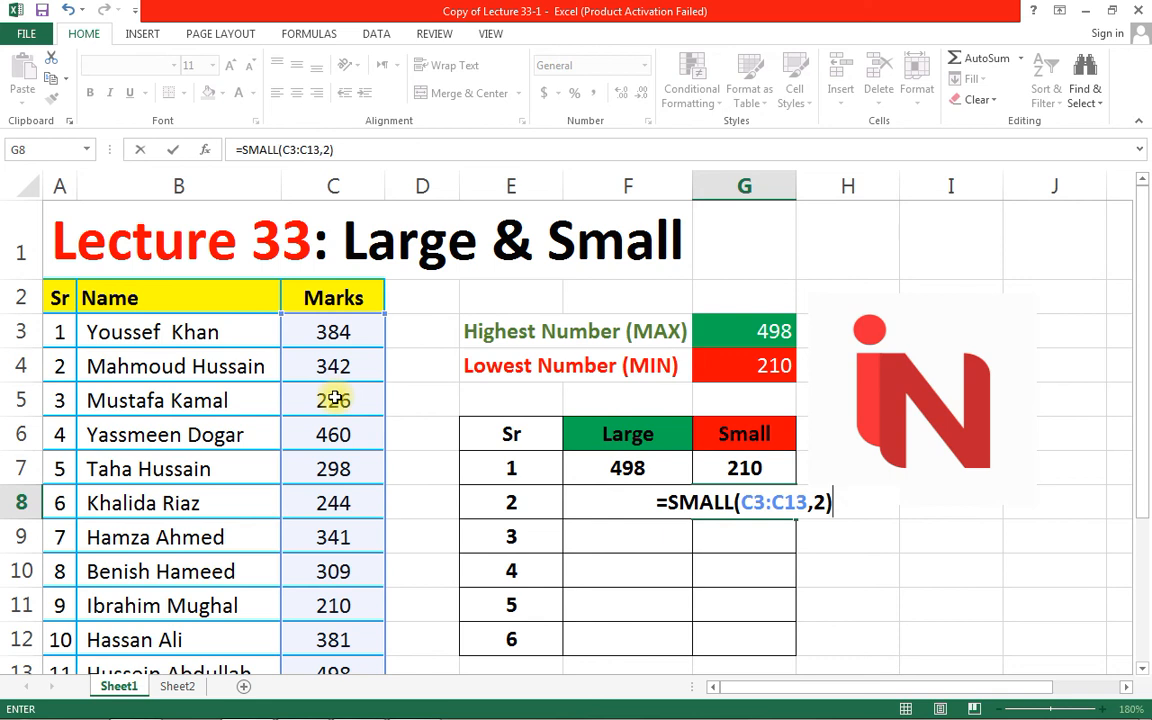
scroll(333, 398, down, 1)
scroll(333, 402, up, 1)
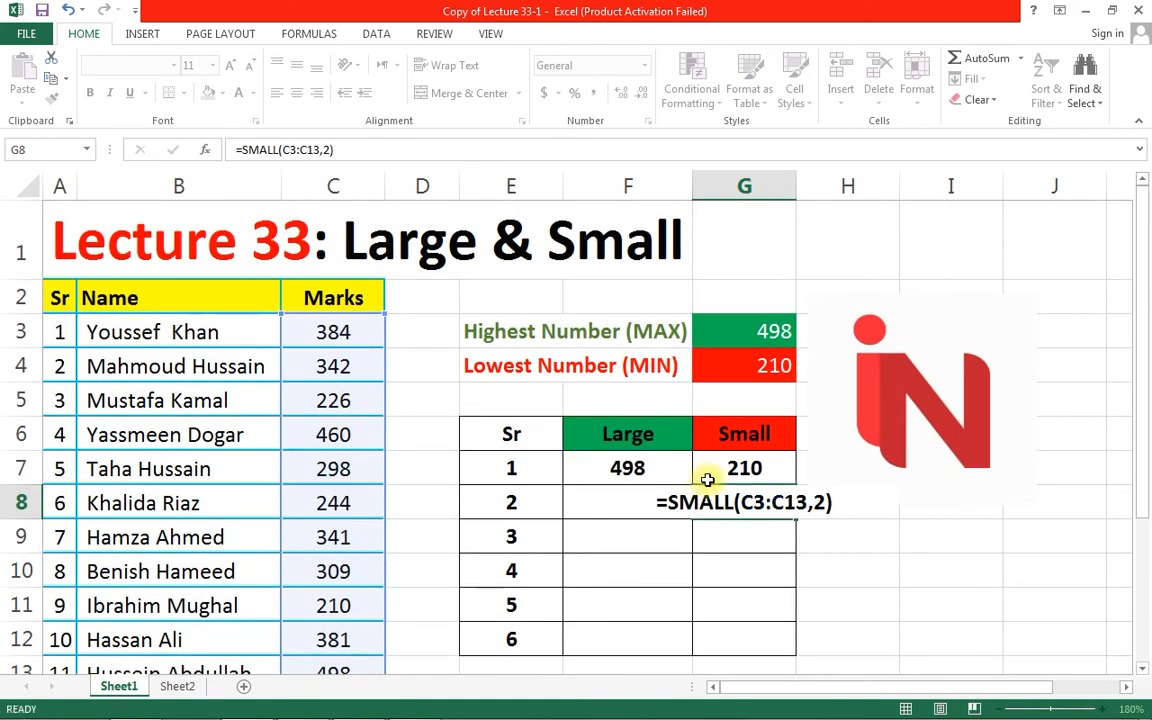
key(Return)
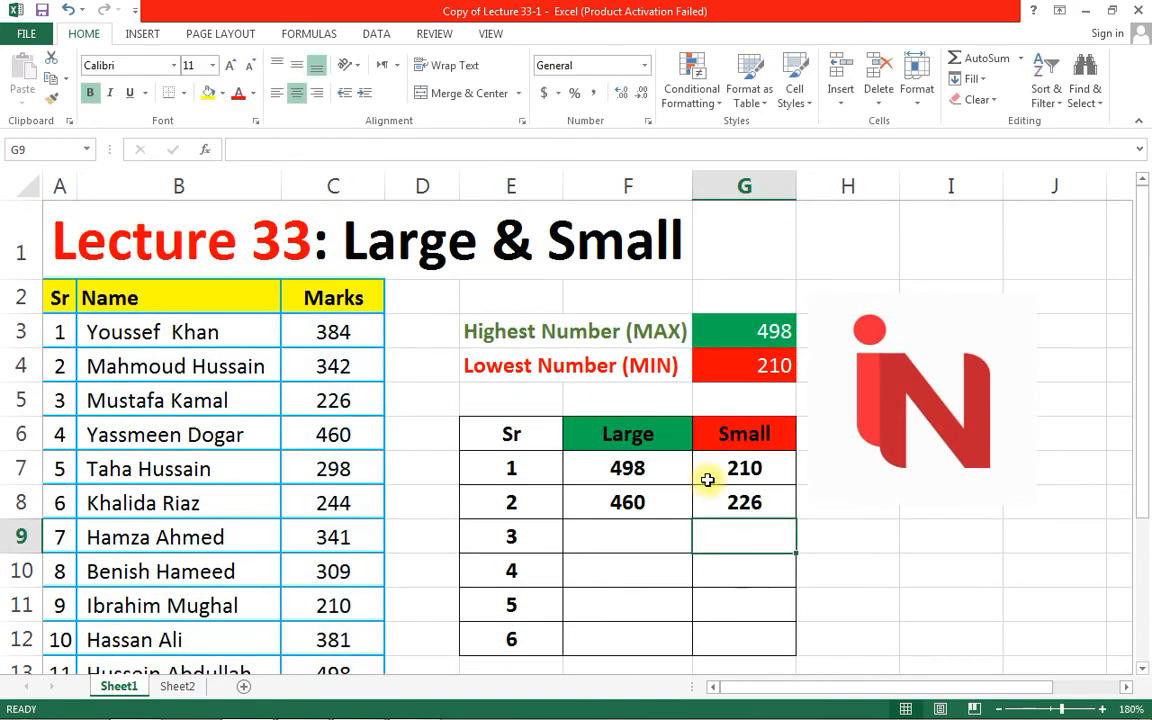
click(773, 507)
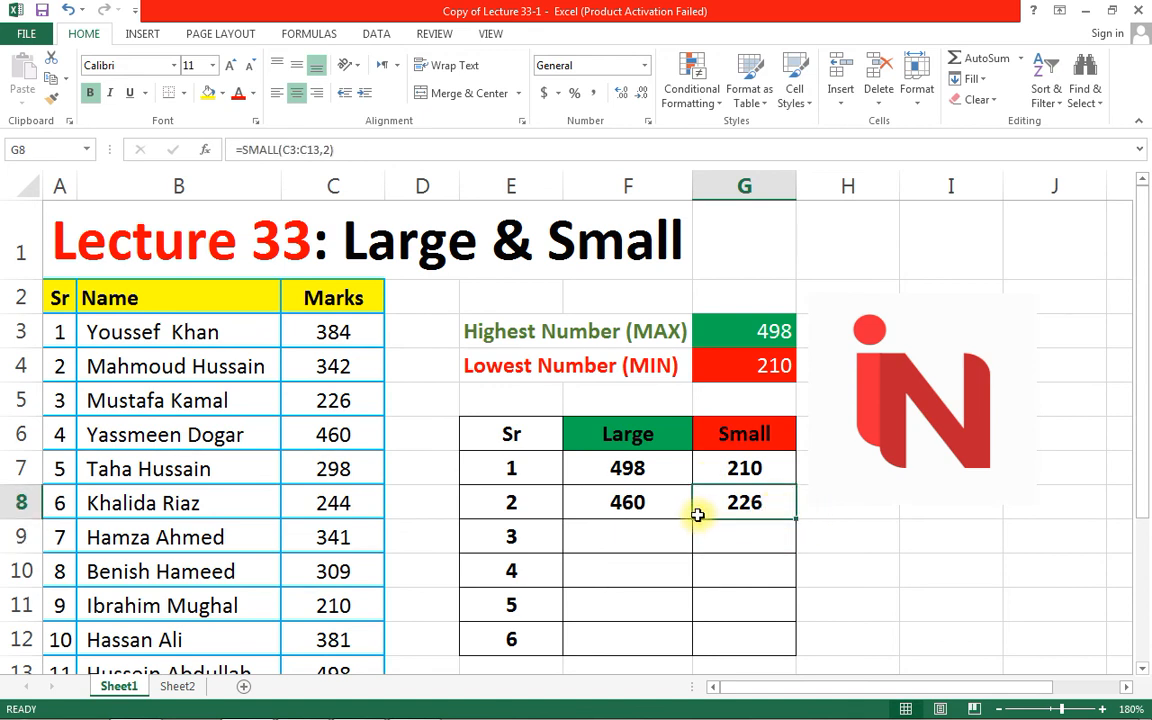